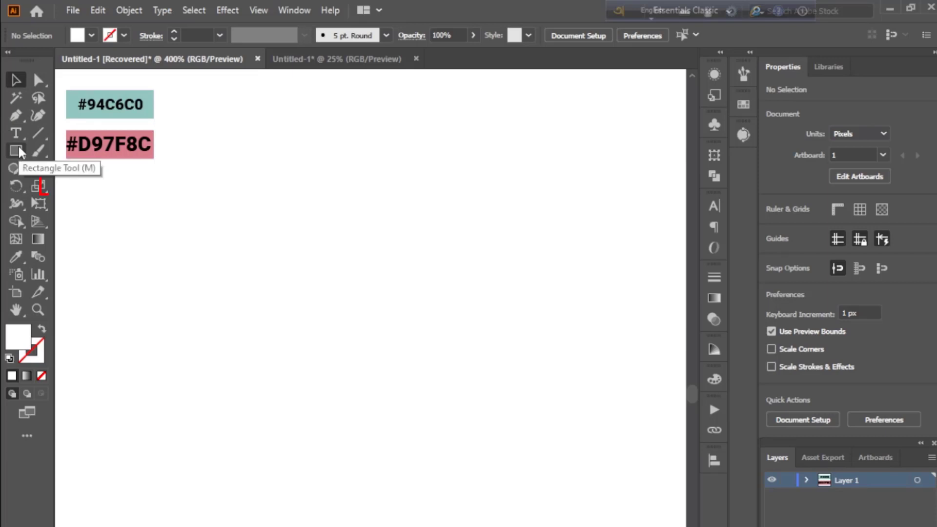
# - Draw a narrow upright ellipse about 6 by 26 px and fill it with the pink #D97F8C sample colour
pyautogui.click(17, 151)
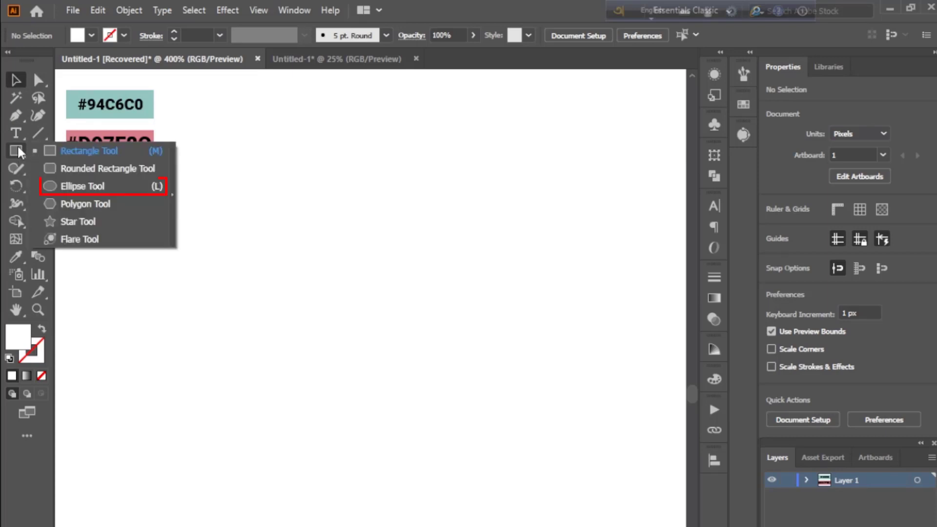
pyautogui.click(75, 188)
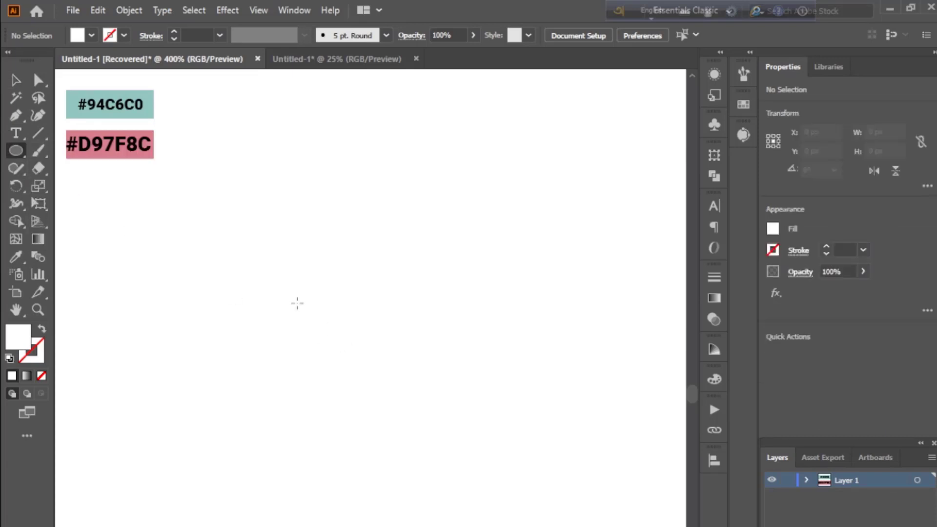
pyautogui.moveTo(339, 186); pyautogui.dragTo(362, 288)
pyautogui.click(16, 256)
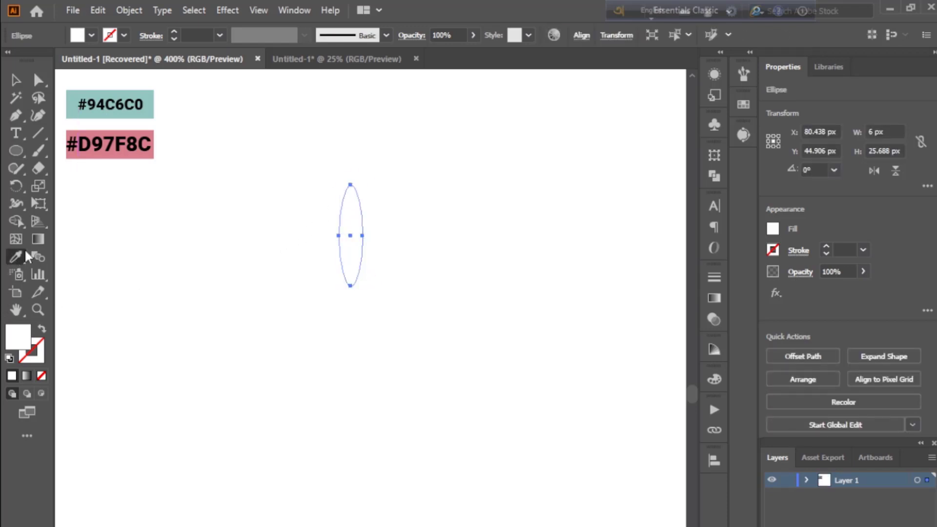
pyautogui.click(64, 140)
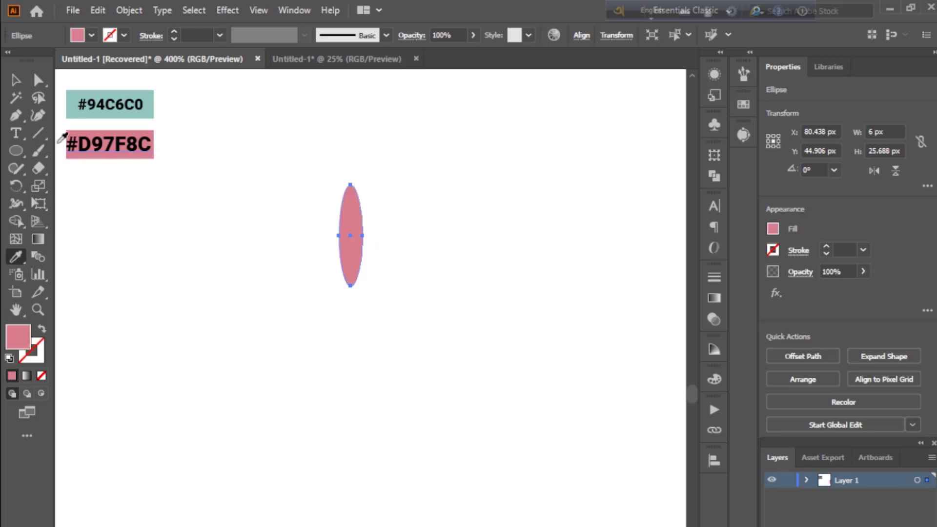
pyautogui.click(16, 79)
pyautogui.click(323, 314)
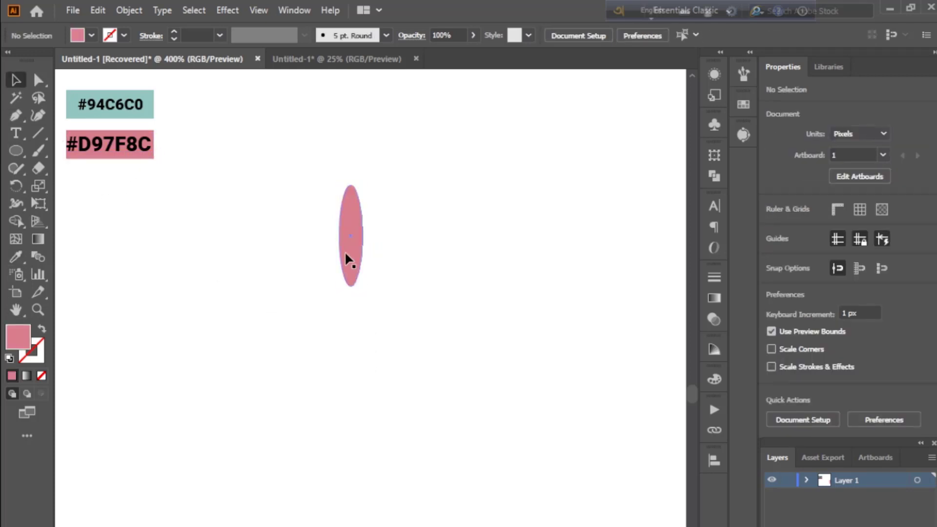
# - Enlarge the pink ellipse to about 36 by 8.5 px, rotated 90° to lie horizontally, and reposition it on the artboard
pyautogui.click(354, 245)
pyautogui.moveTo(350, 215); pyautogui.dragTo(293, 246)
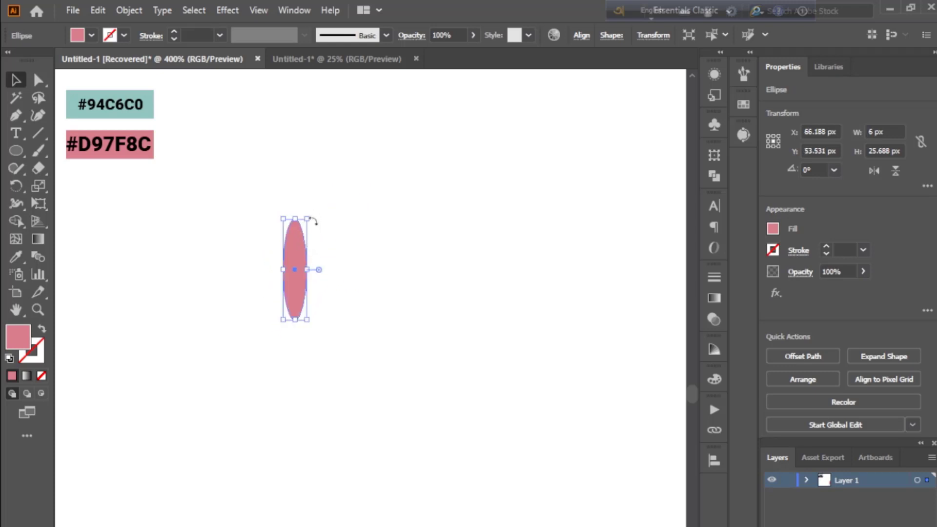
pyautogui.moveTo(295, 218); pyautogui.dragTo(294, 177)
pyautogui.moveTo(304, 250); pyautogui.dragTo(309, 257)
pyautogui.moveTo(327, 187); pyautogui.dragTo(215, 240)
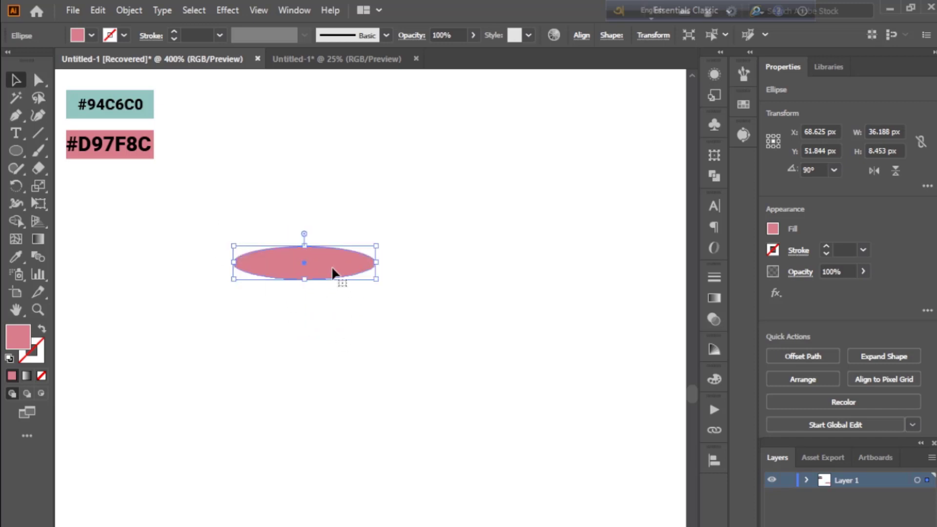
pyautogui.moveTo(331, 268); pyautogui.dragTo(308, 293)
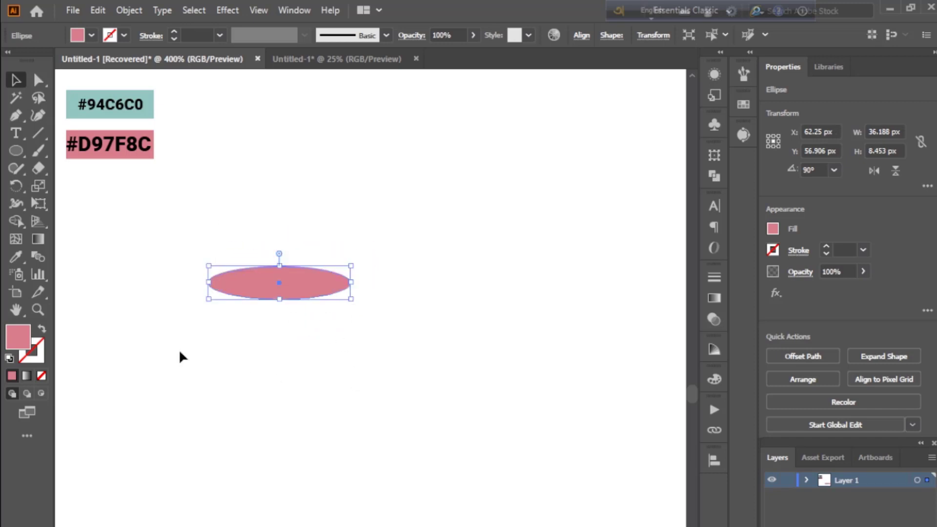
# - Rotate a copy of the ellipse about 29° clockwise around a pivot point just beyond its right end
pyautogui.click(17, 187)
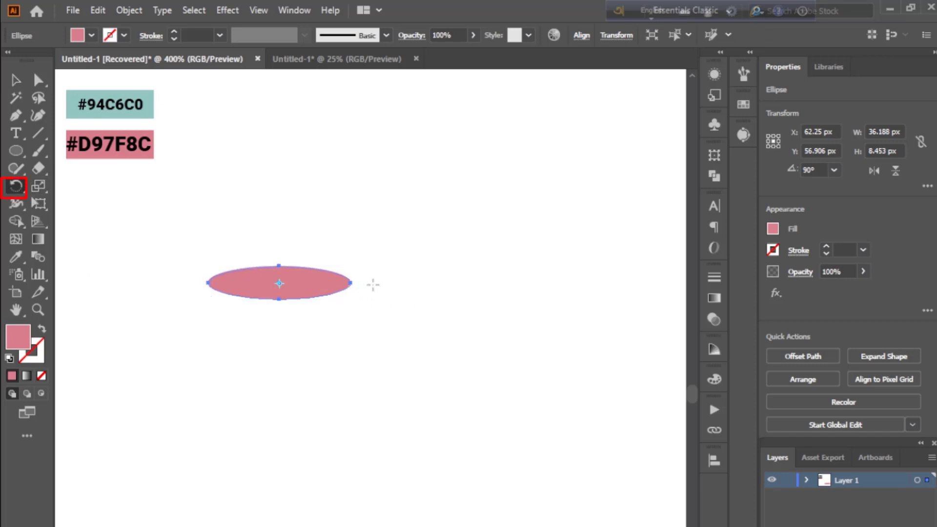
pyautogui.click(372, 283)
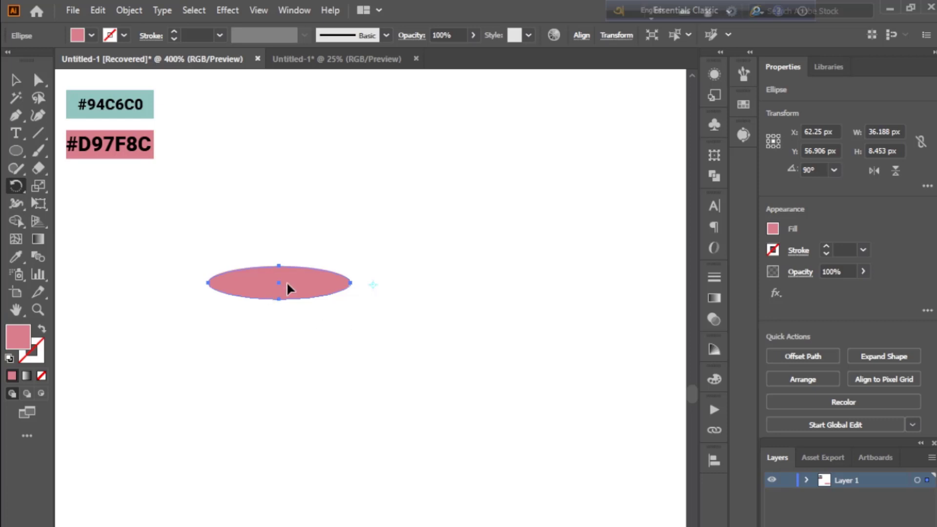
pyautogui.press('alt')
pyautogui.moveTo(295, 285); pyautogui.dragTo(315, 253)
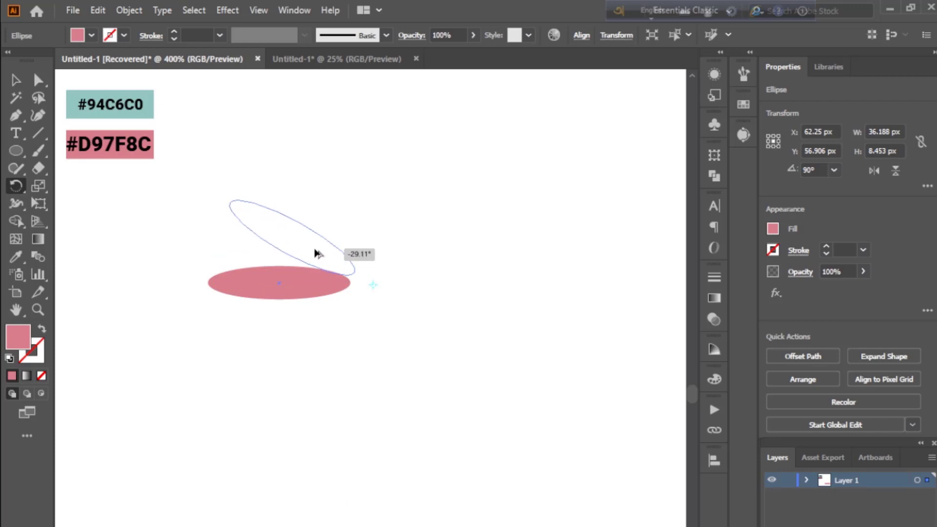
pyautogui.moveTo(316, 253)
pyautogui.mouseDown()
pyautogui.moveTo(304, 256)
pyautogui.moveTo(321, 257)
pyautogui.mouseUp()
# - Repeat the rotated copy five more times to form a half-circle fan of seven petals, and deselect it
pyautogui.hotkey('ctrl', 'd')
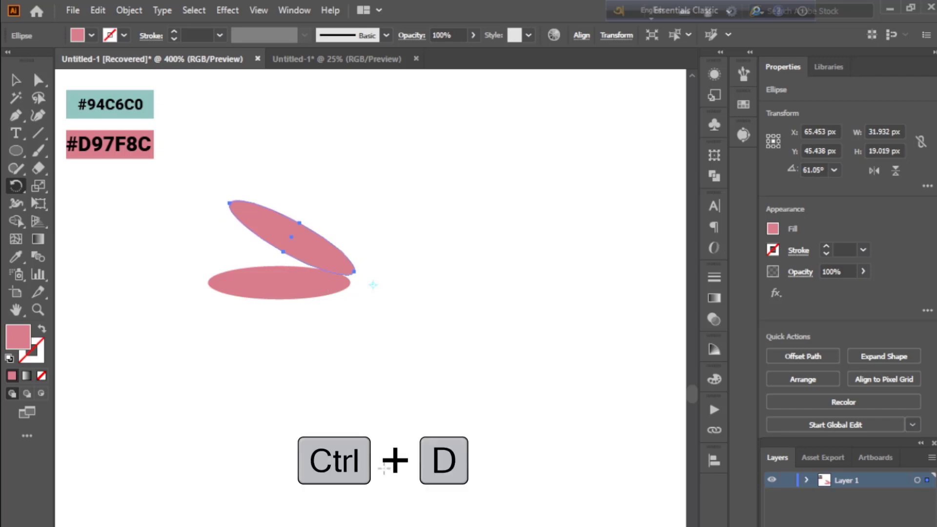
pyautogui.hotkey('ctrl', 'd')
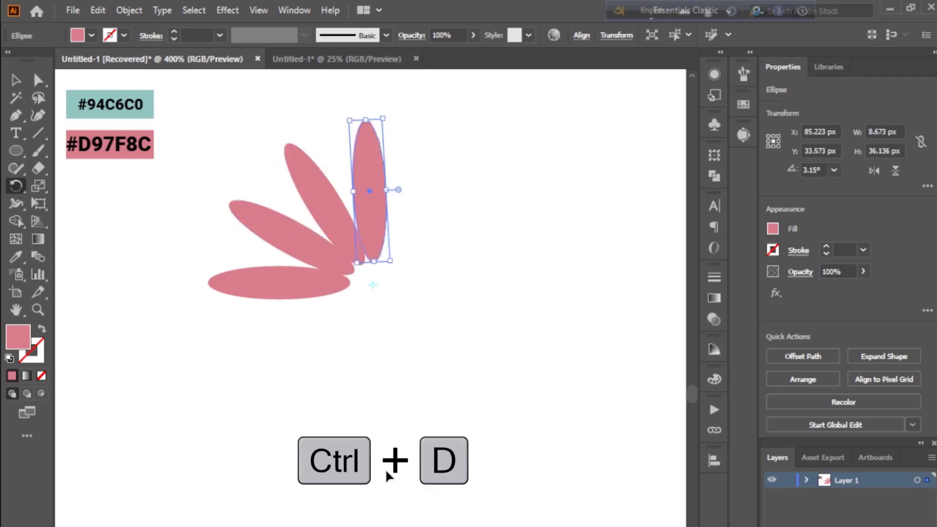
pyautogui.hotkey('ctrl', 'd')
pyautogui.hotkey('ctrl', 'd')
pyautogui.hotkey('ctrl', 'd')
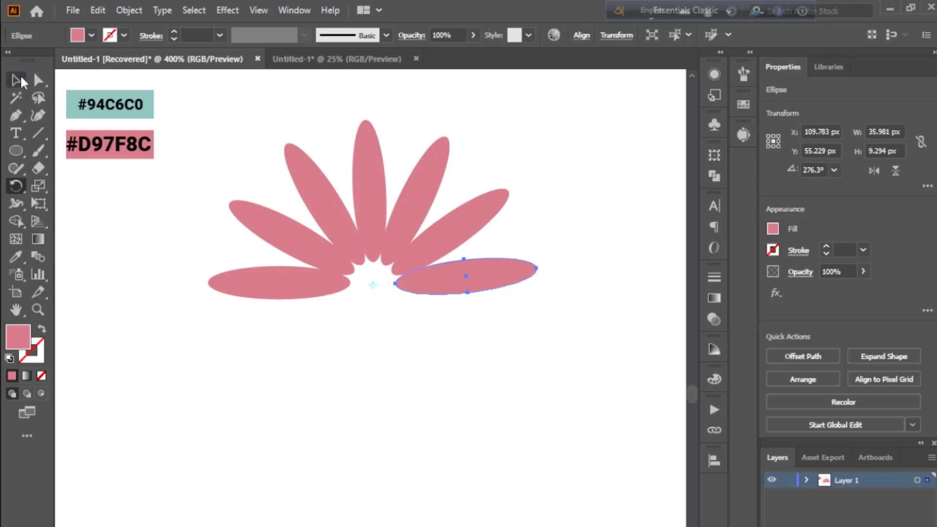
pyautogui.click(15, 80)
pyautogui.click(263, 288)
pyautogui.click(320, 380)
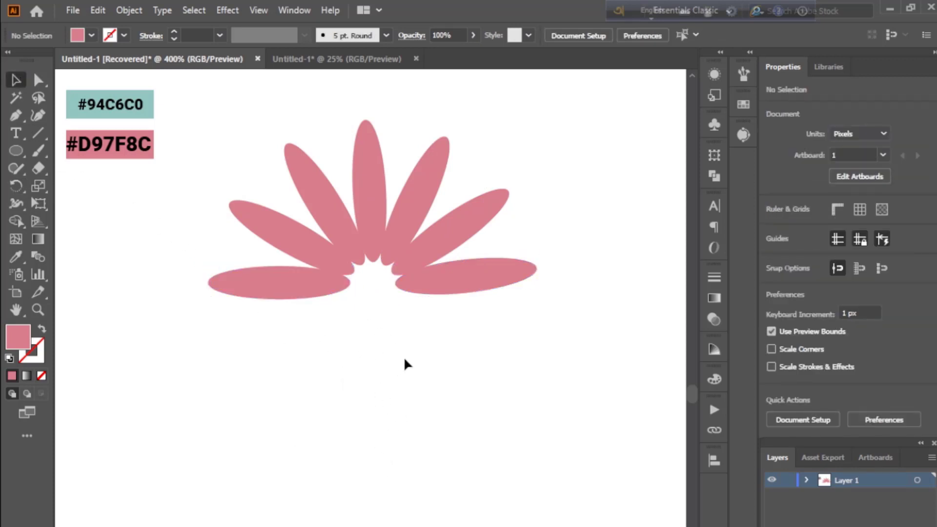
# - Recolour the lowest petal on the fan's right side with the teal #94C6C0 sample
pyautogui.click(447, 287)
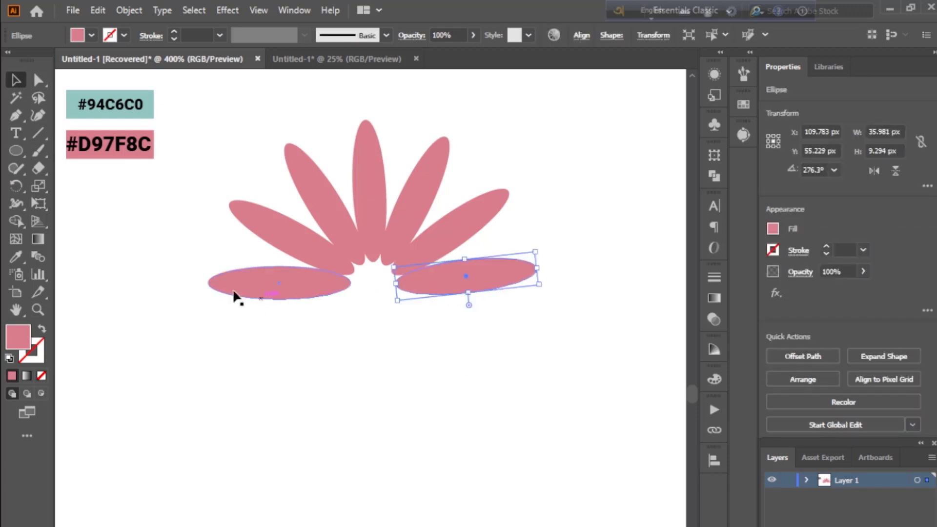
pyautogui.click(16, 254)
pyautogui.click(154, 86)
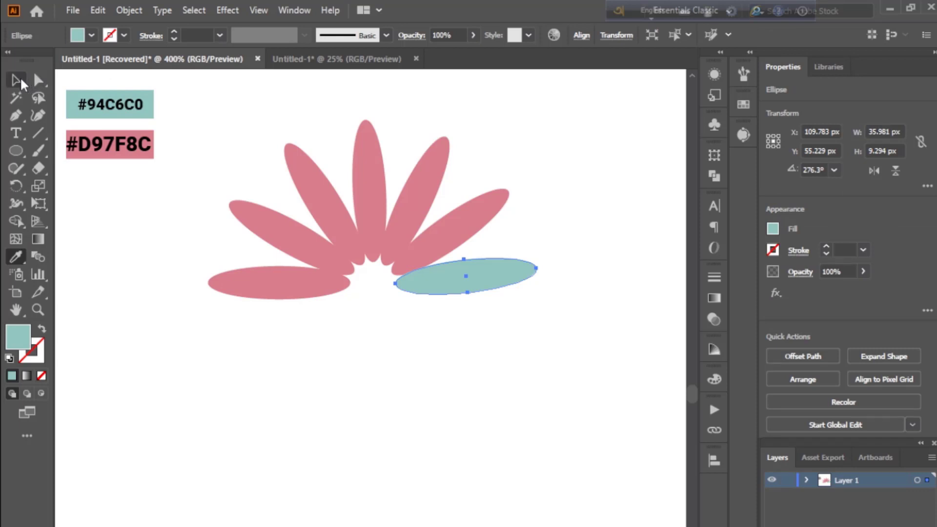
pyautogui.click(16, 80)
# - Recolour the petal immediately right of the central upright one with the teal #94C6C0 sample
pyautogui.click(418, 190)
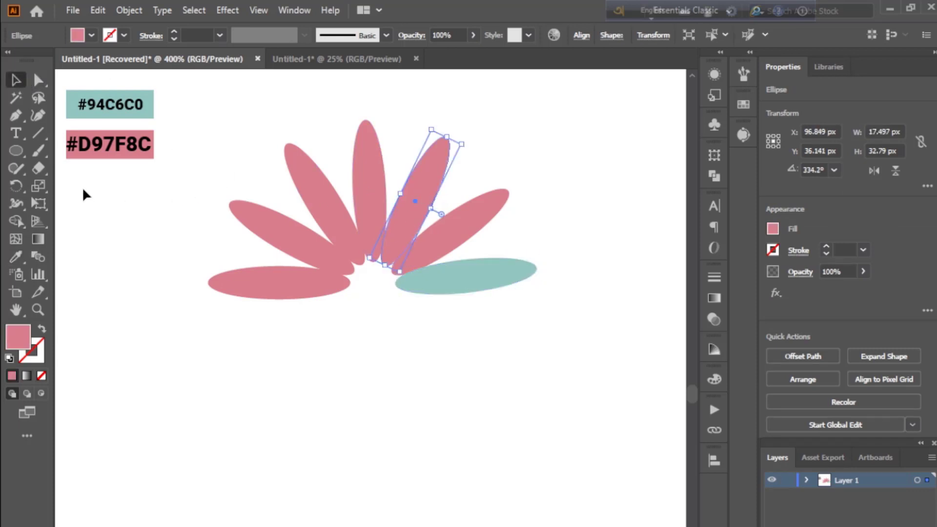
pyautogui.click(15, 253)
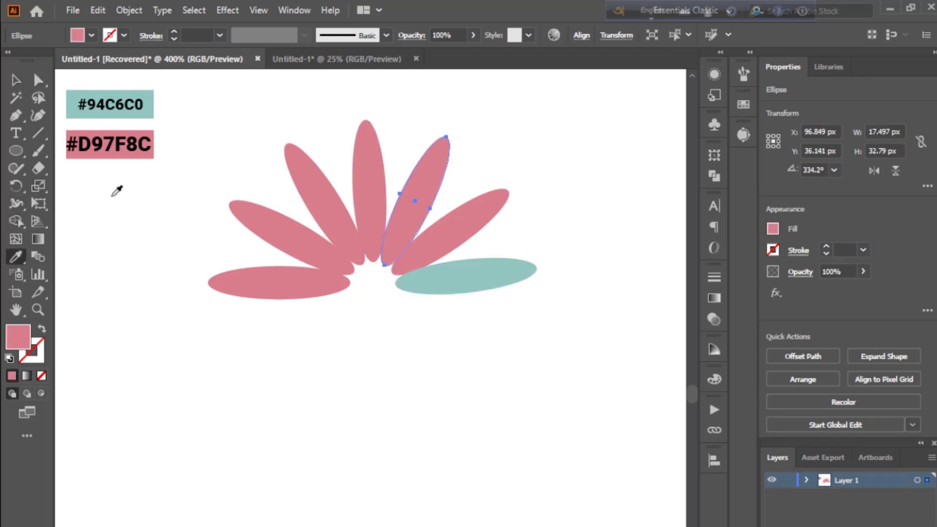
pyautogui.click(145, 107)
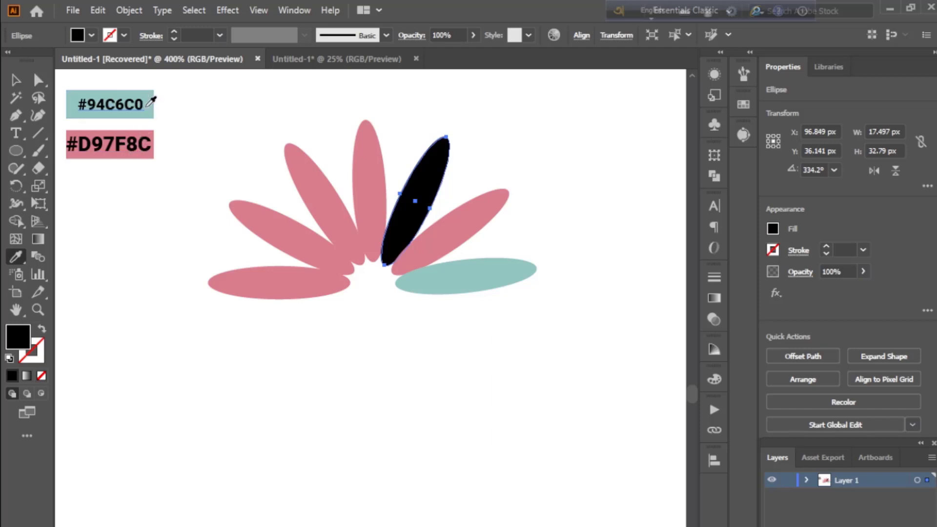
pyautogui.click(148, 93)
pyautogui.press('v')
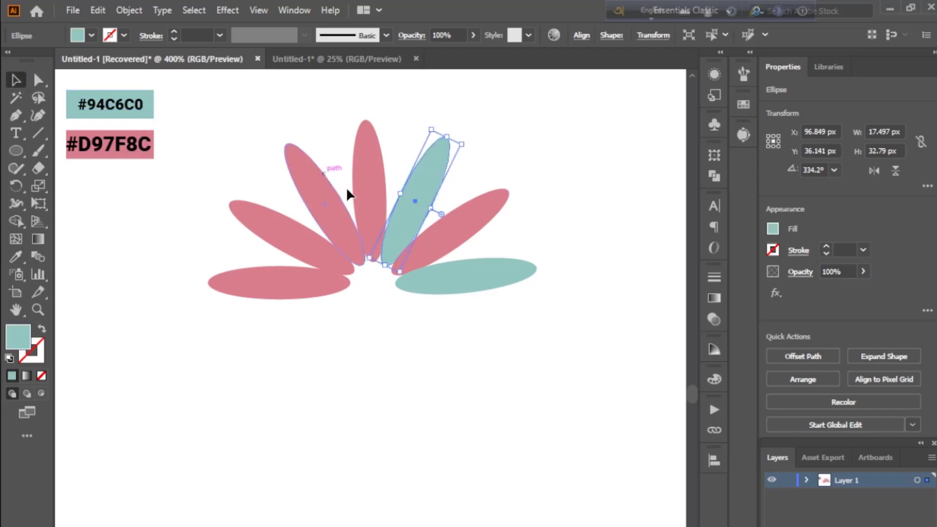
# - Recolour the petal immediately left of the central one by sampling the teal of its counterpart on the right
pyautogui.click(321, 193)
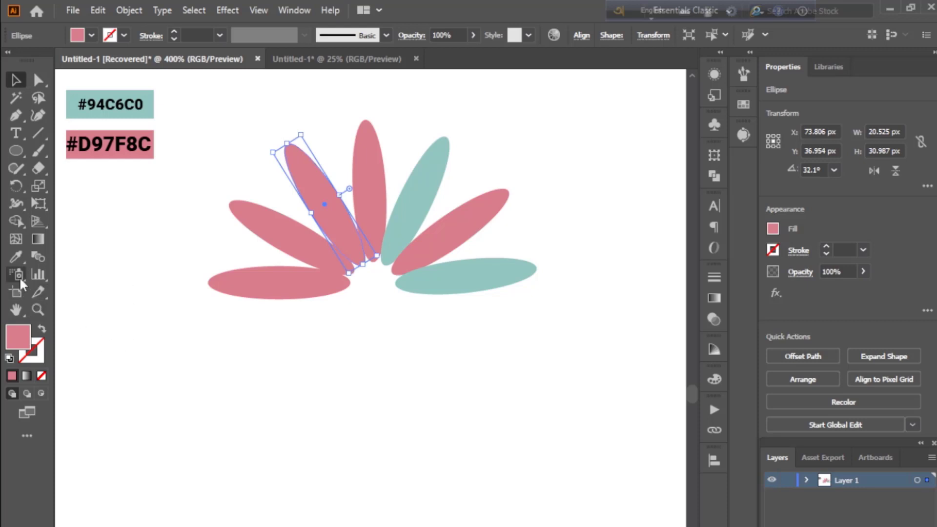
pyautogui.click(17, 253)
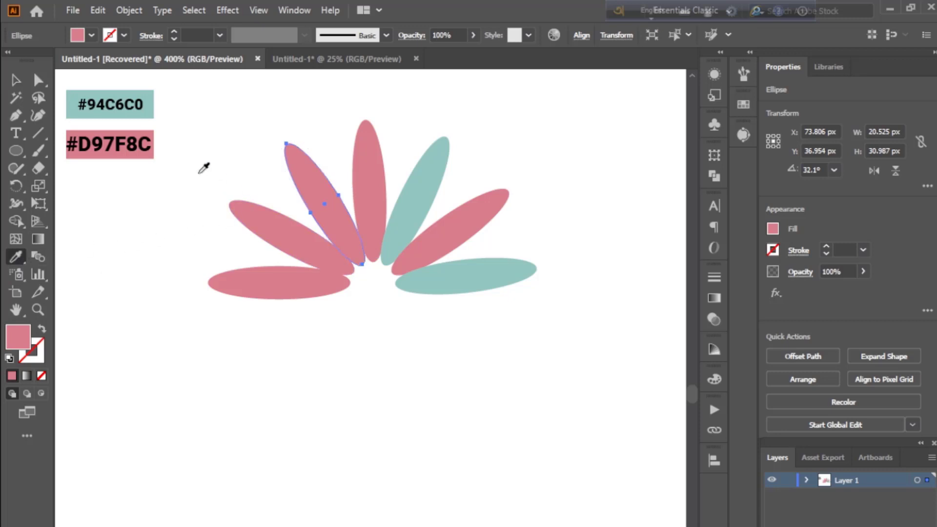
pyautogui.click(442, 171)
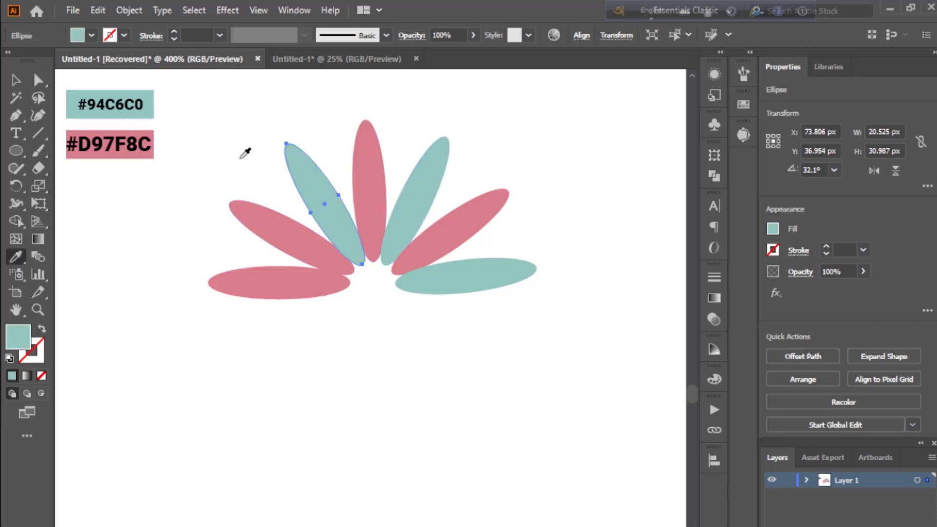
pyautogui.click(15, 79)
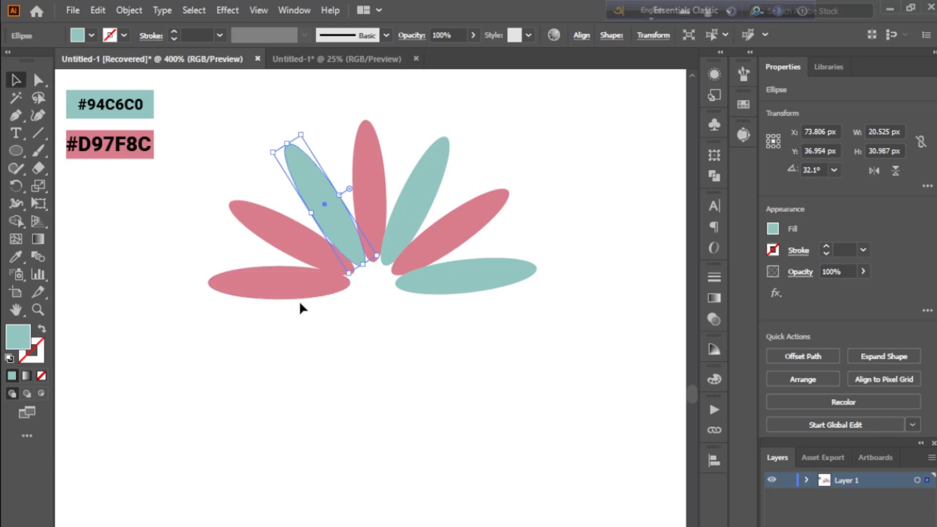
# - Recolour the horizontal petal at the fan's left end by sampling the teal of the lowest right petal
pyautogui.click(287, 282)
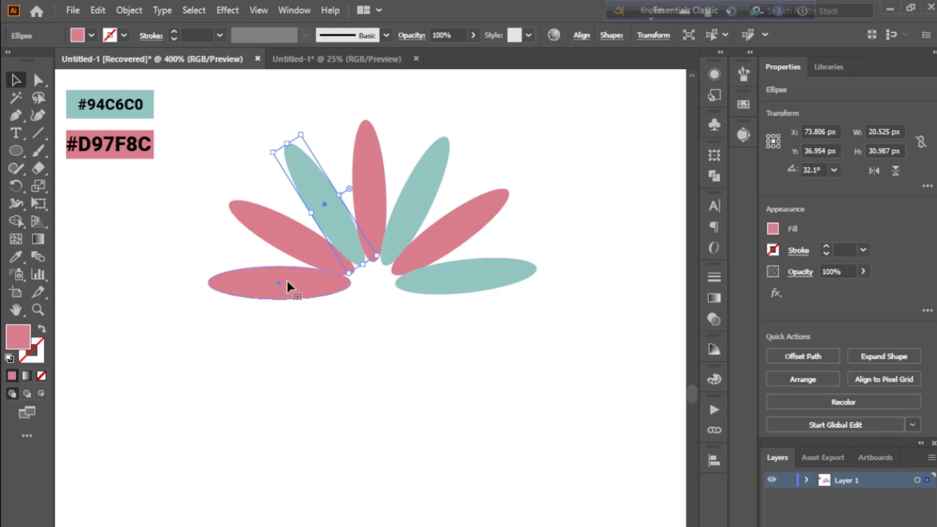
pyautogui.click(288, 367)
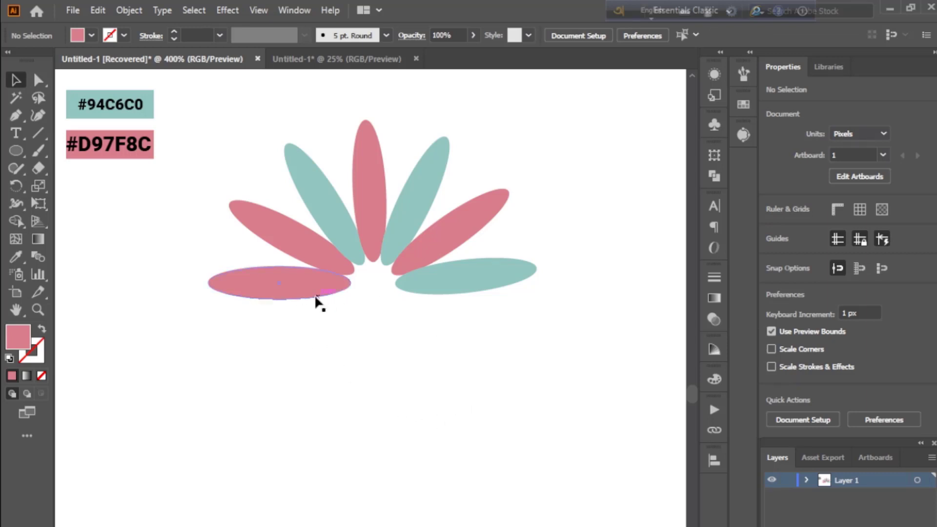
pyautogui.click(296, 288)
pyautogui.click(15, 256)
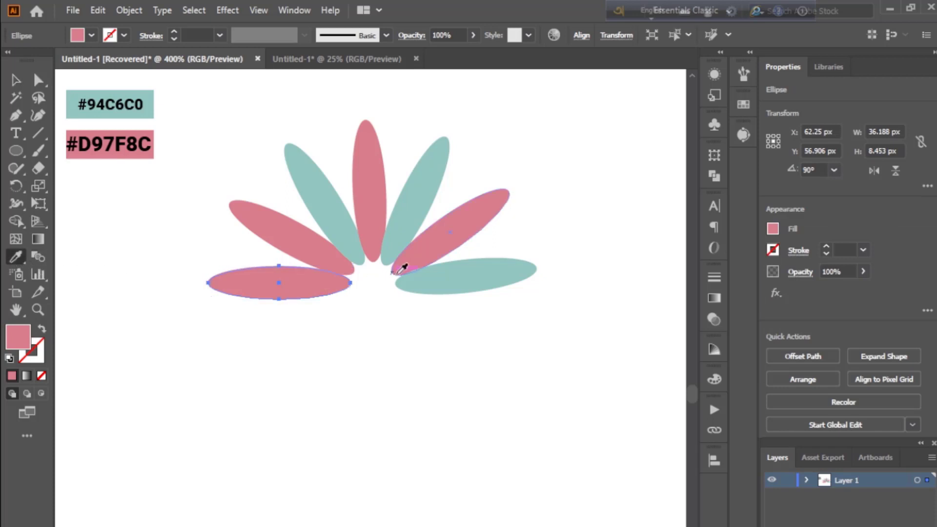
pyautogui.click(478, 274)
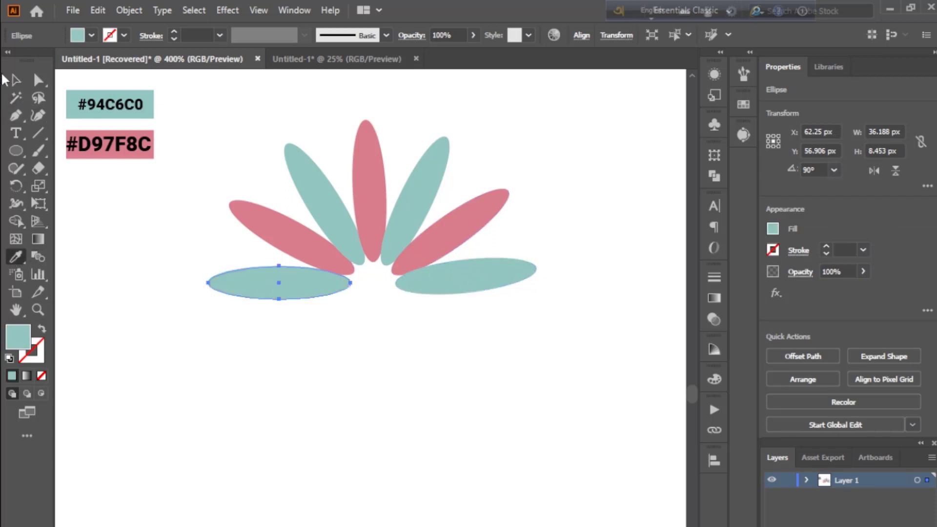
pyautogui.click(16, 79)
# - Draw a white circle about 19 px in diameter over the inner petal tips at the fan's centre, and deselect it
pyautogui.click(16, 150)
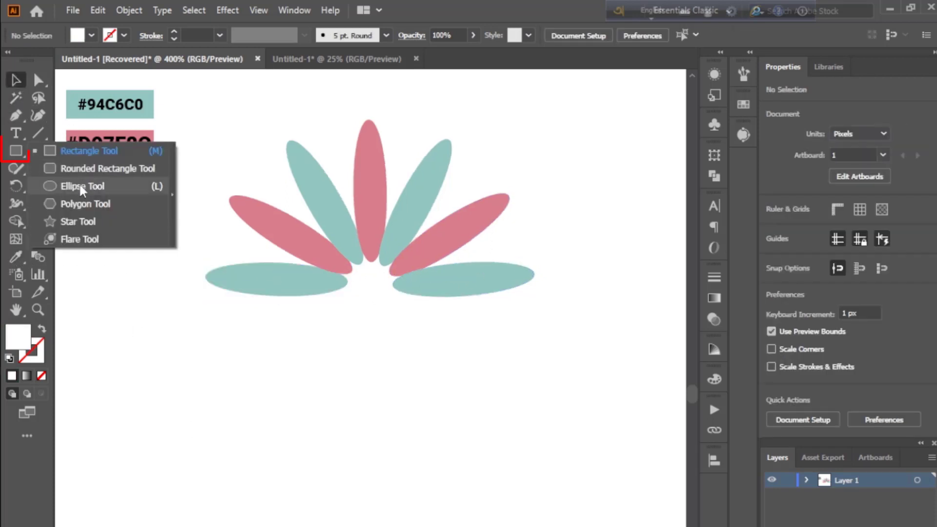
pyautogui.click(81, 186)
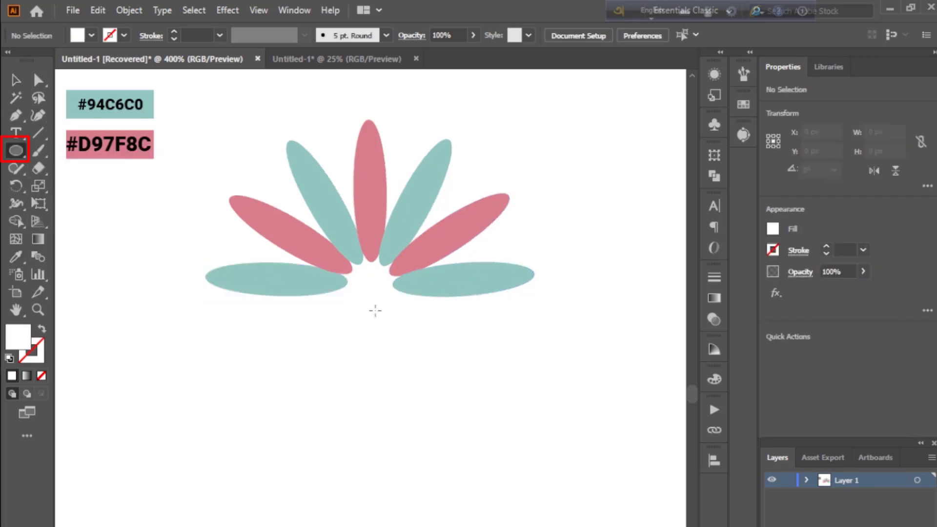
pyautogui.moveTo(343, 261); pyautogui.dragTo(383, 324)
pyautogui.moveTo(375, 287); pyautogui.dragTo(372, 281)
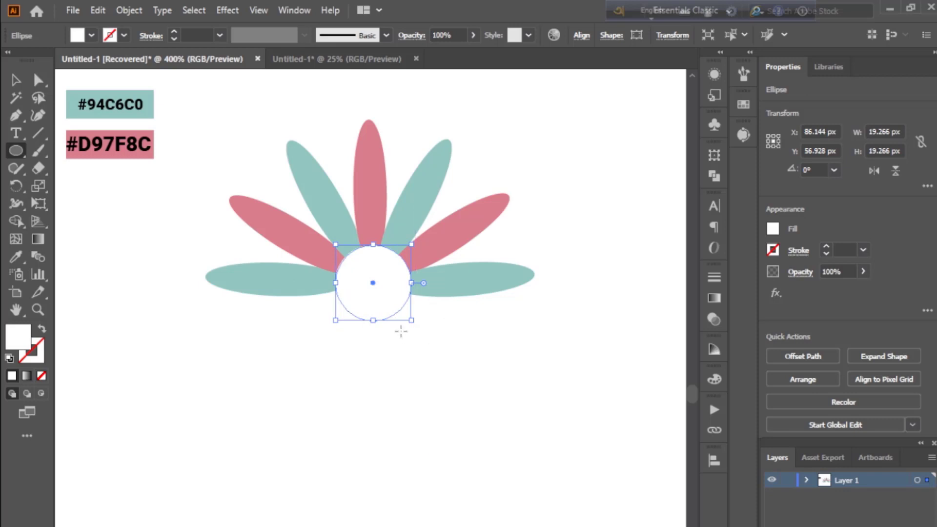
pyautogui.click(16, 80)
pyautogui.click(309, 342)
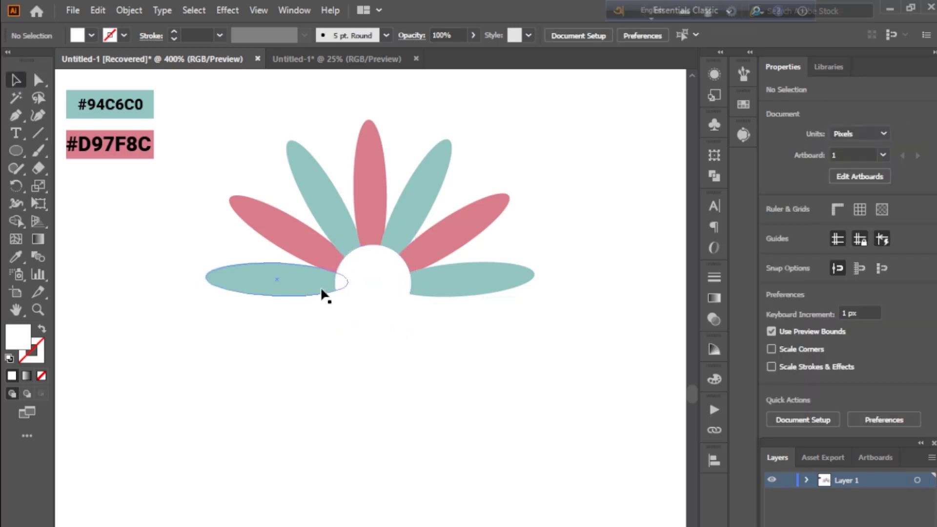
# - Centre all the petals and the white circle horizontally together, and deselect them
pyautogui.moveTo(220, 196); pyautogui.dragTo(466, 336)
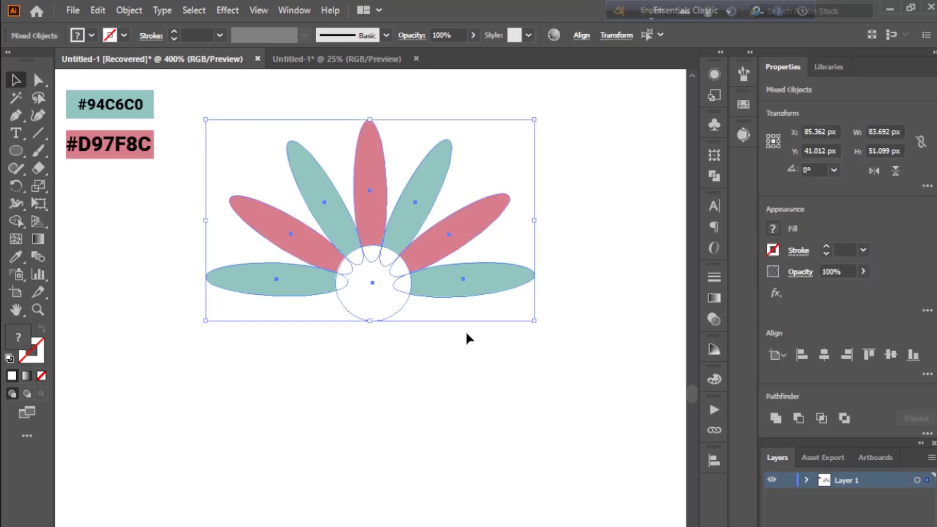
pyautogui.click(713, 460)
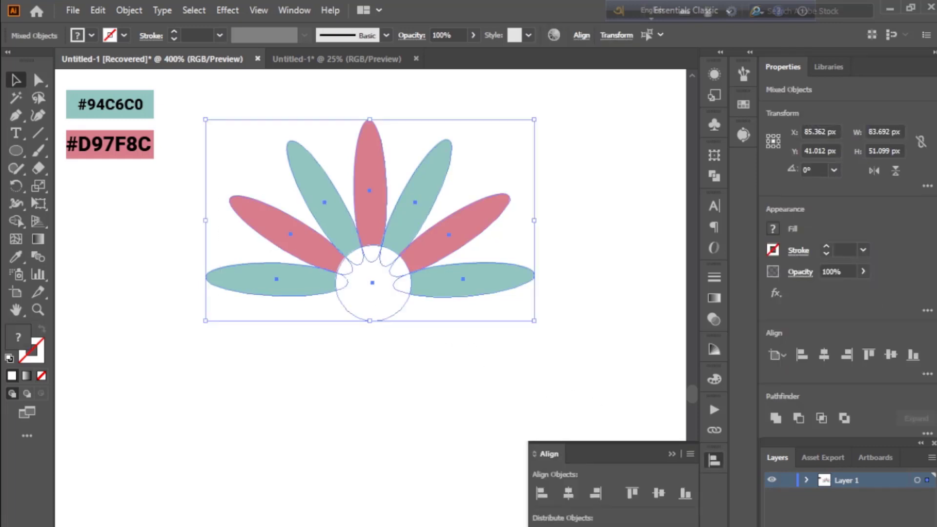
pyautogui.click(568, 493)
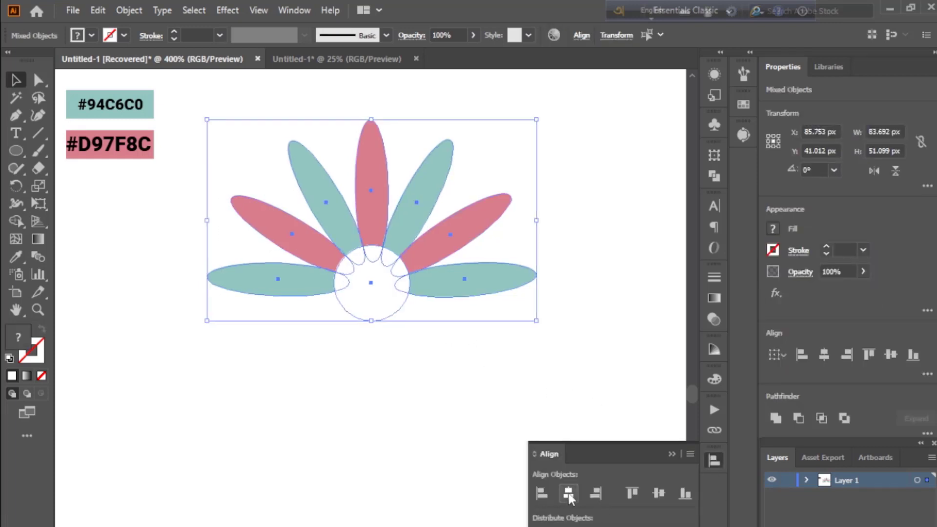
pyautogui.click(675, 453)
pyautogui.click(551, 447)
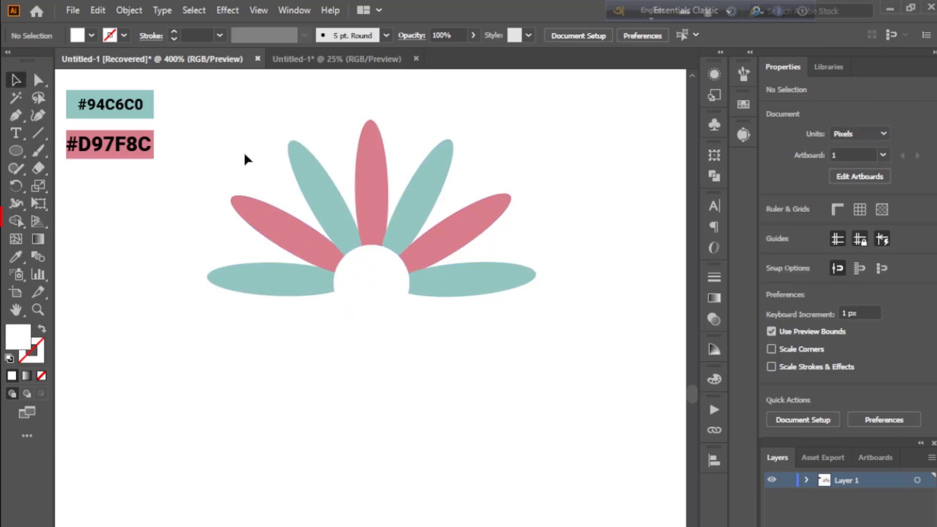
# - Cut away the central white circle and the petal tips inside it with the Shape Builder tool
pyautogui.moveTo(245, 156); pyautogui.dragTo(436, 323)
pyautogui.click(15, 221)
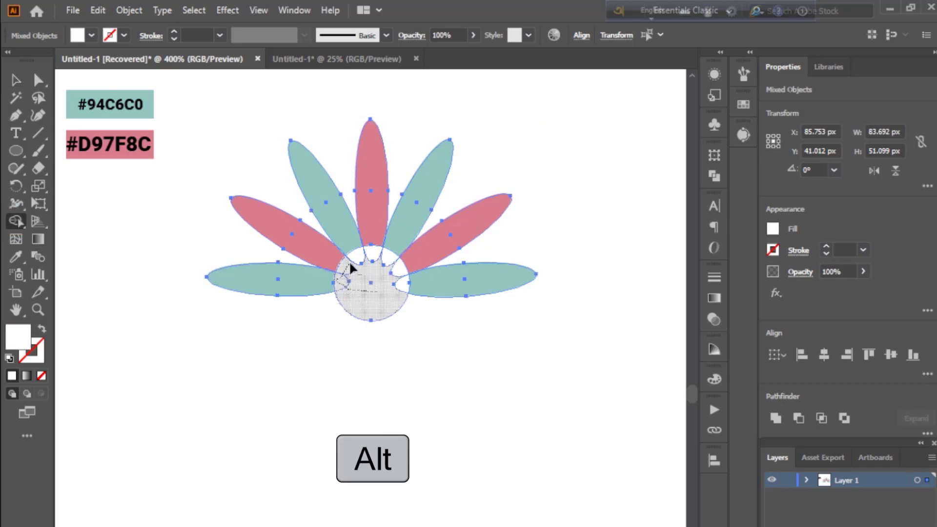
pyautogui.moveTo(375, 256); pyautogui.dragTo(403, 274)
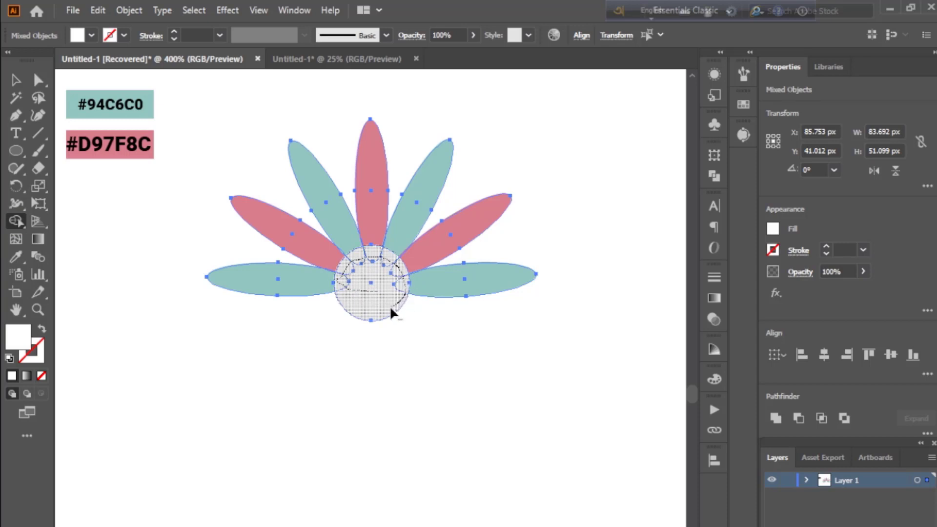
pyautogui.moveTo(390, 308); pyautogui.dragTo(385, 317)
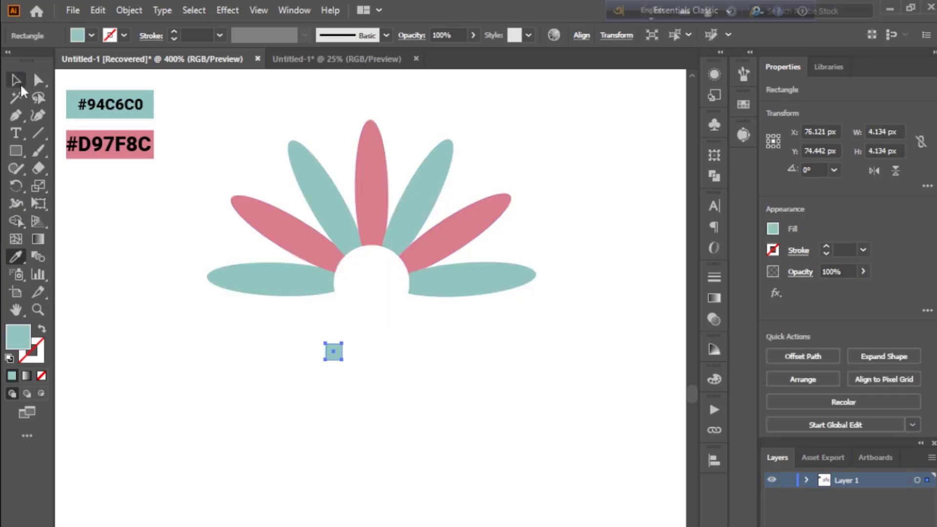
# - Duplicate the small teal square below the fan into a two-by-two grid with narrow, even gaps
pyautogui.click(20, 84)
pyautogui.click(328, 441)
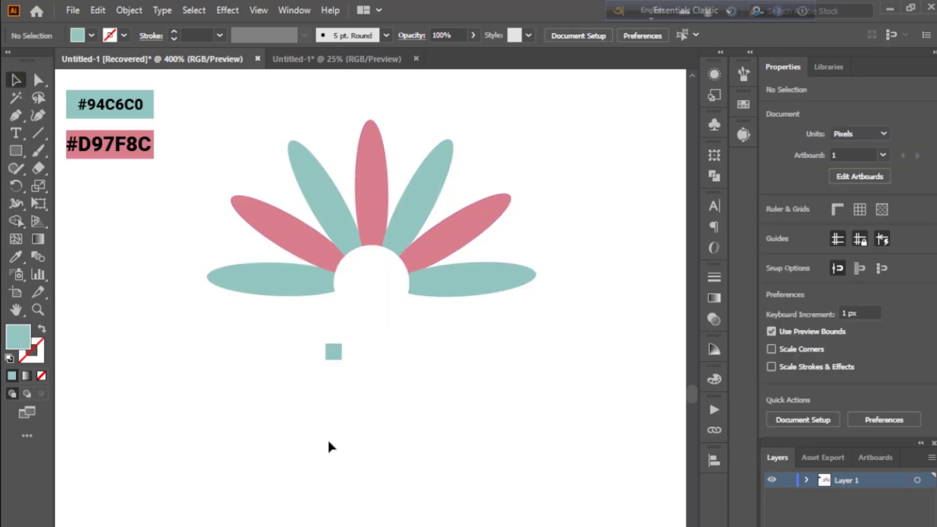
pyautogui.press('alt')
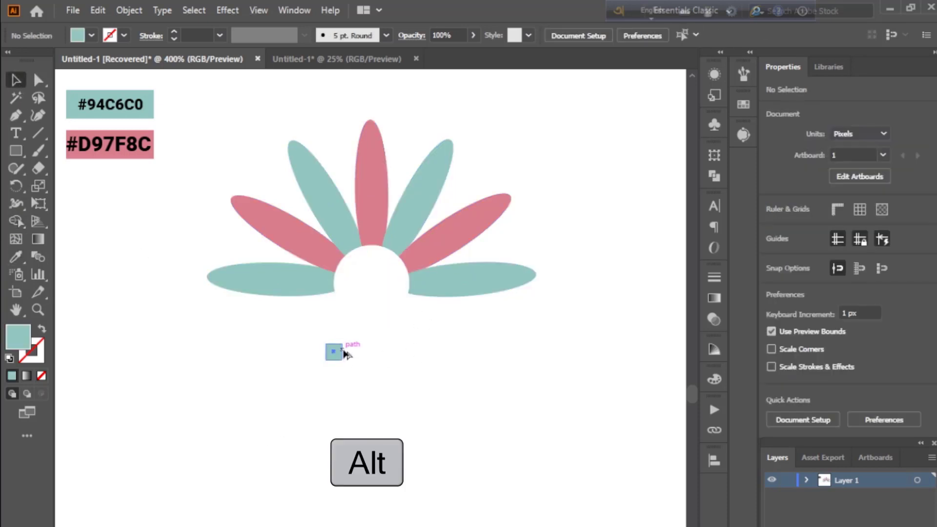
pyautogui.moveTo(344, 353); pyautogui.dragTo(374, 371)
pyautogui.moveTo(315, 341); pyautogui.dragTo(374, 377)
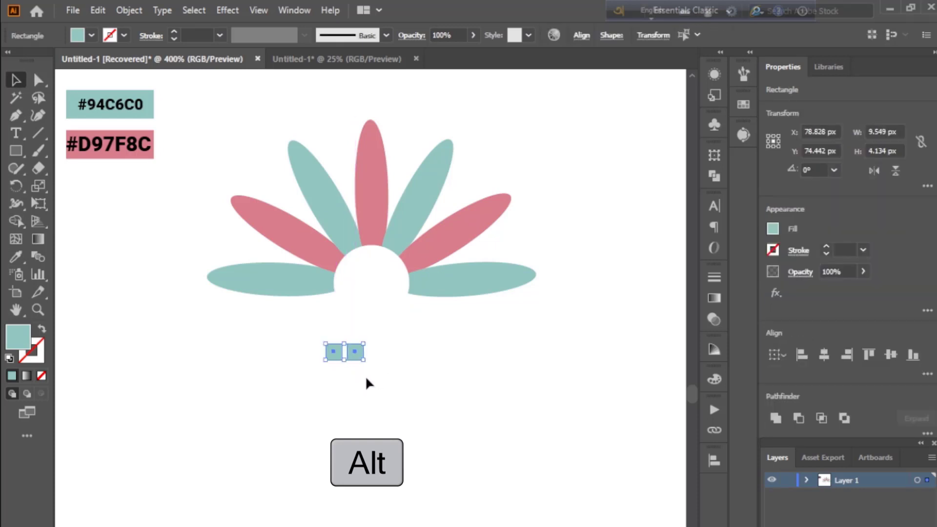
pyautogui.moveTo(356, 357); pyautogui.dragTo(351, 376)
pyautogui.click(381, 414)
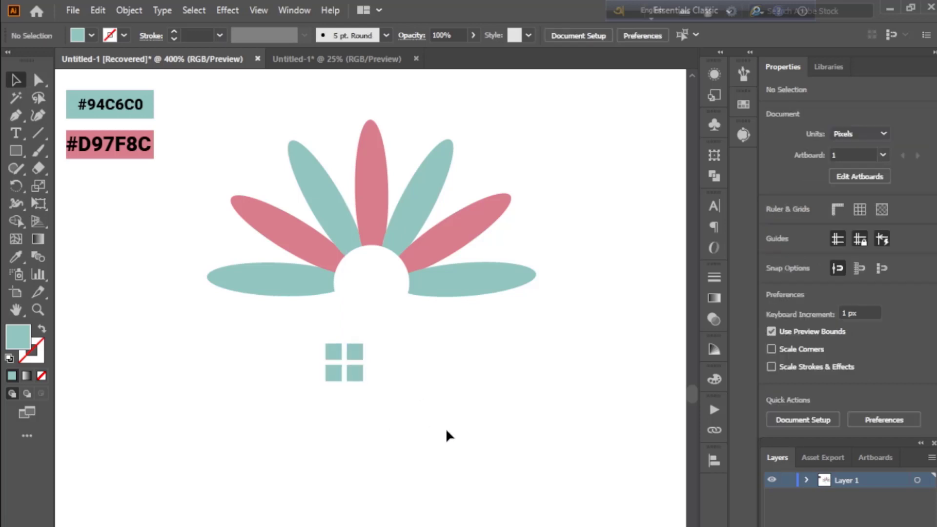
# - Group the four teal squares and move the group into the semicircular opening at the fan's centre
pyautogui.moveTo(311, 333); pyautogui.dragTo(377, 414)
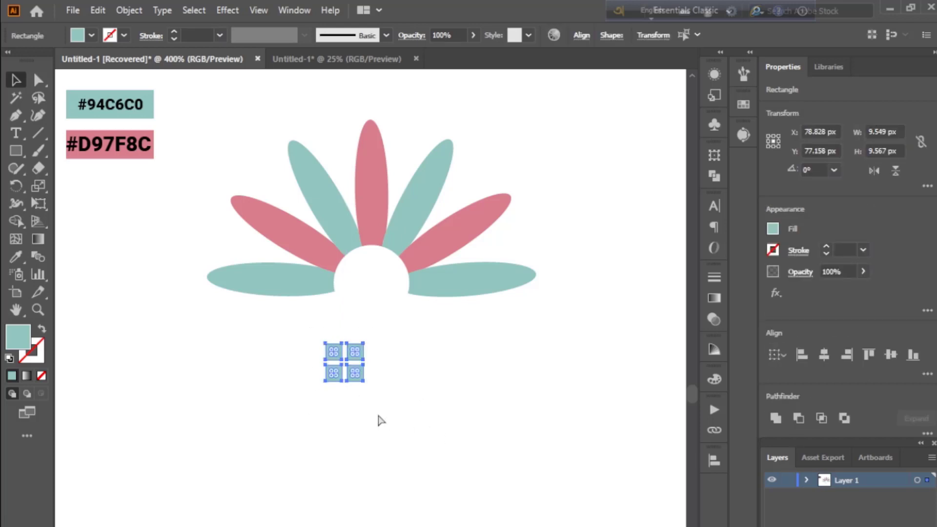
pyautogui.hotkey('ctrl', 'g')
pyautogui.moveTo(344, 357); pyautogui.dragTo(371, 274)
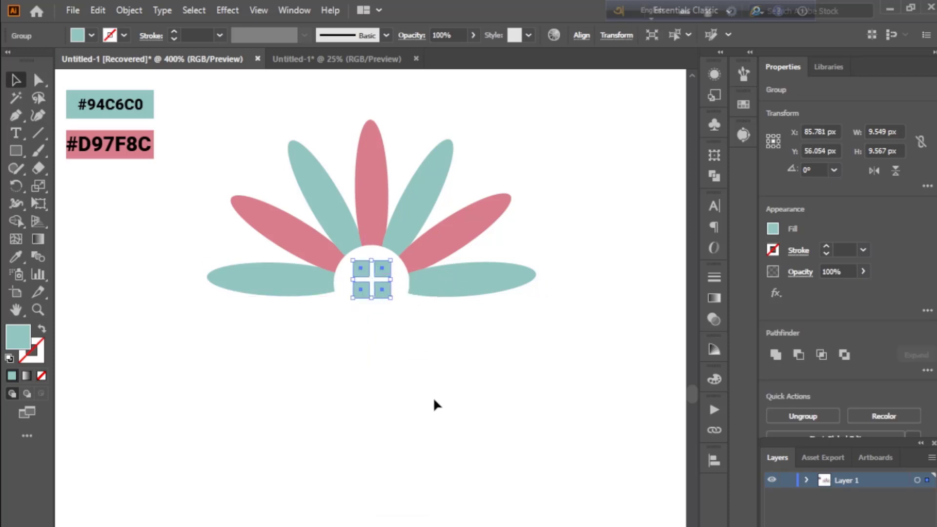
pyautogui.click(449, 396)
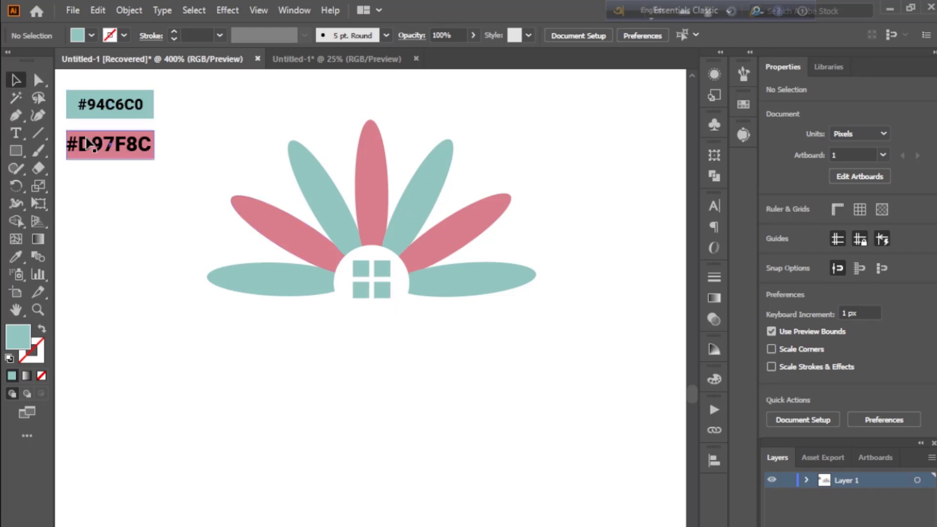
# - Recolour the grid's lower-right square by sampling the pink of a petal
pyautogui.click(39, 79)
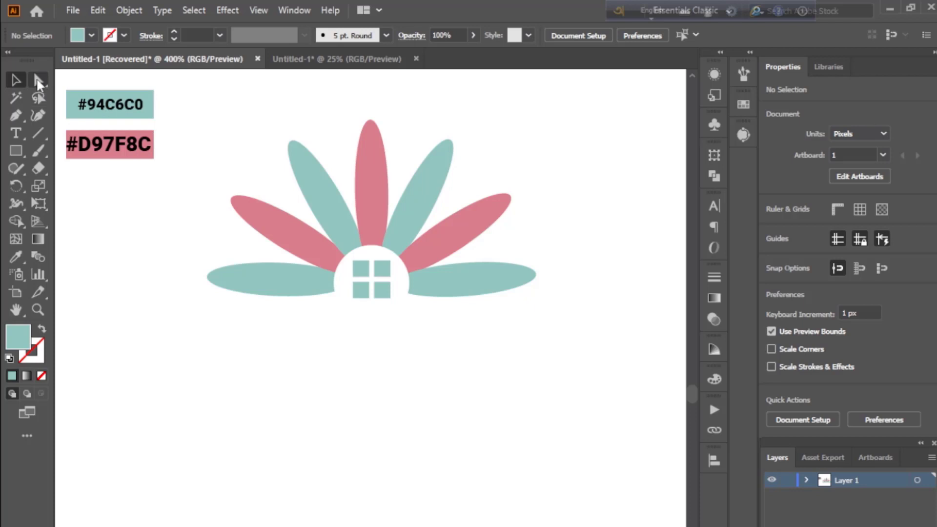
pyautogui.click(384, 292)
pyautogui.click(17, 250)
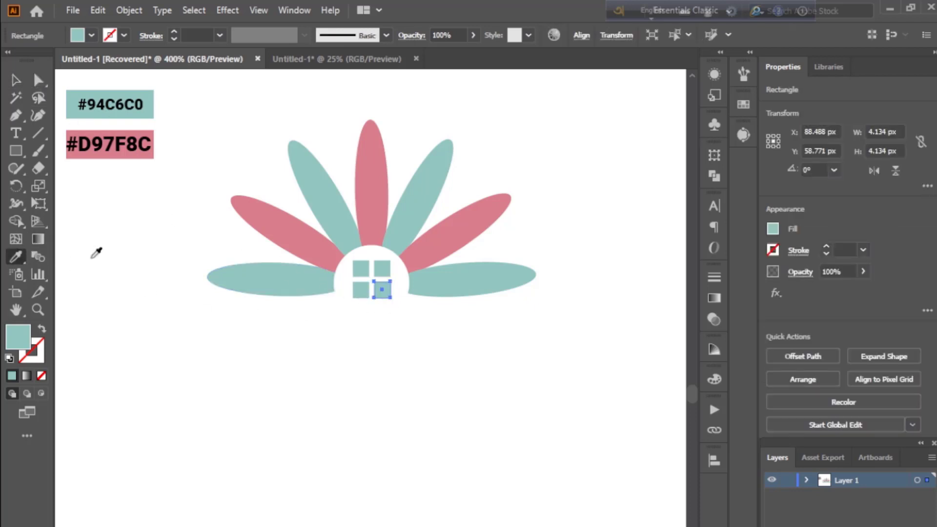
pyautogui.click(328, 246)
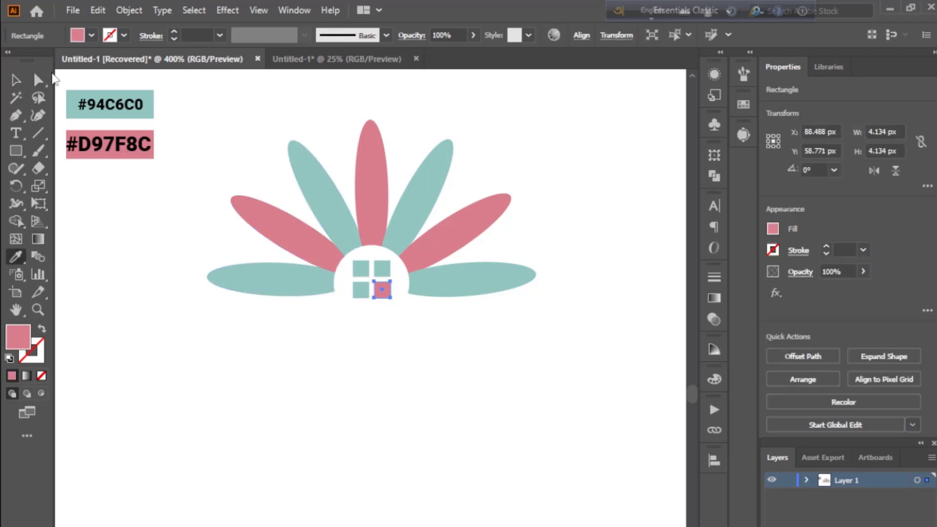
# - Recolour the grid's upper-left square with the same petal pink, and deselect it
pyautogui.click(47, 78)
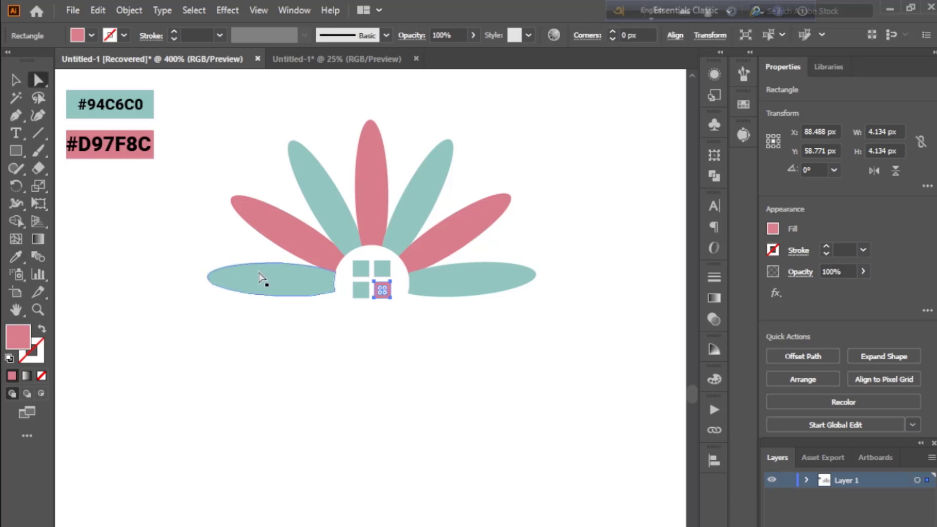
pyautogui.click(356, 267)
pyautogui.click(18, 259)
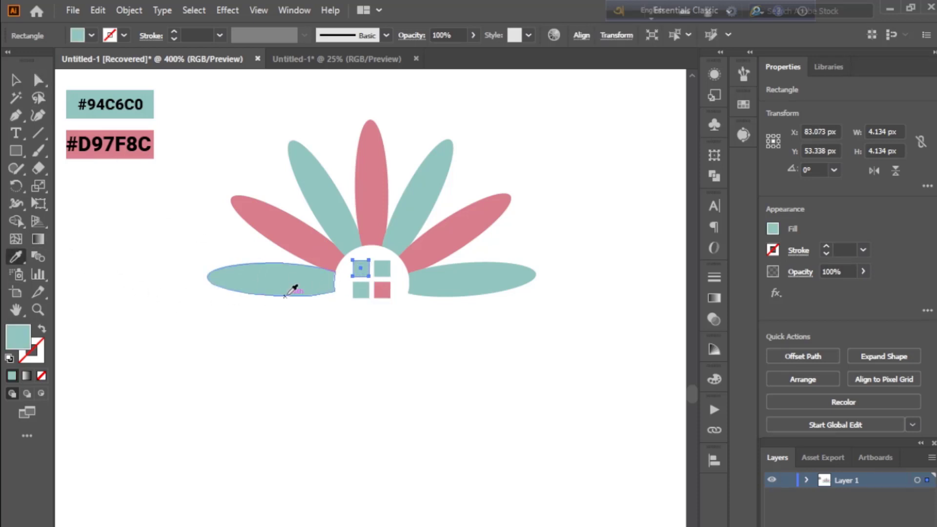
pyautogui.click(308, 243)
pyautogui.click(22, 81)
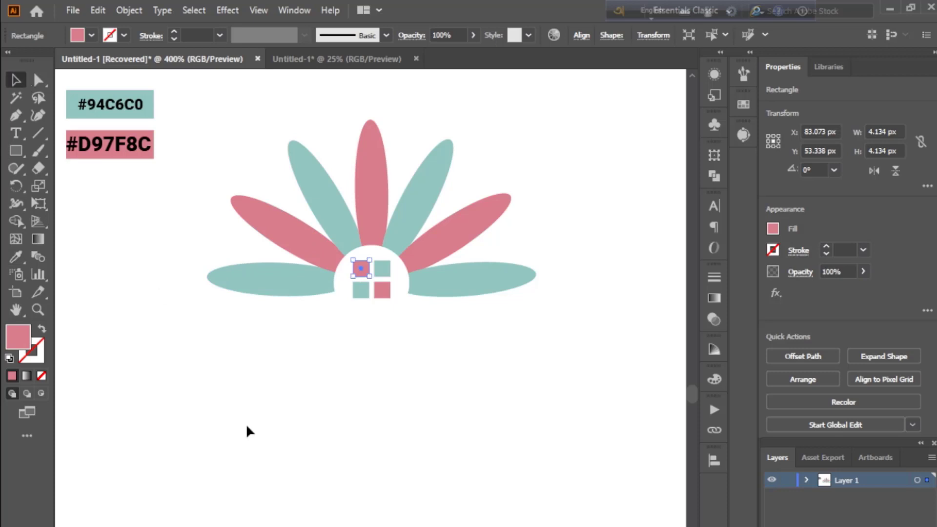
pyautogui.click(348, 436)
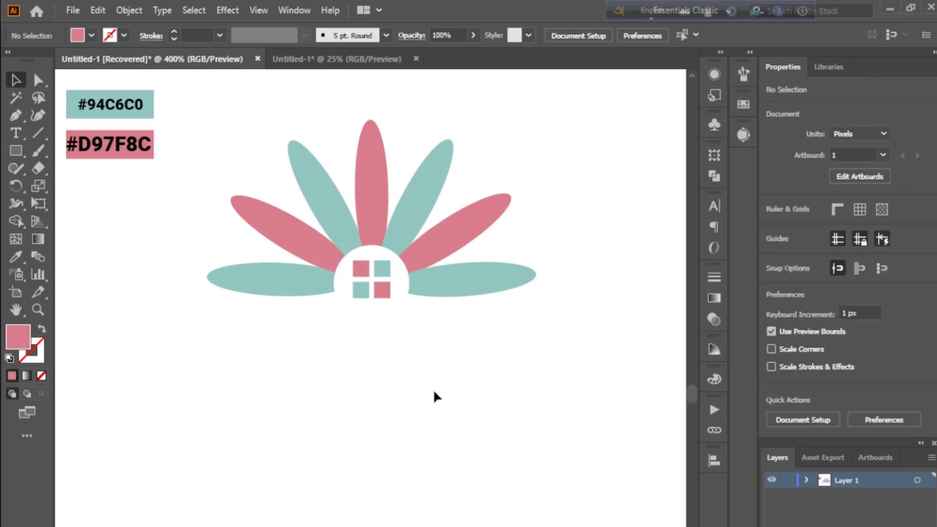
# - Centre the square grid and the petals horizontally together, and clear the selection
pyautogui.moveTo(434, 391); pyautogui.dragTo(318, 163)
pyautogui.click(714, 460)
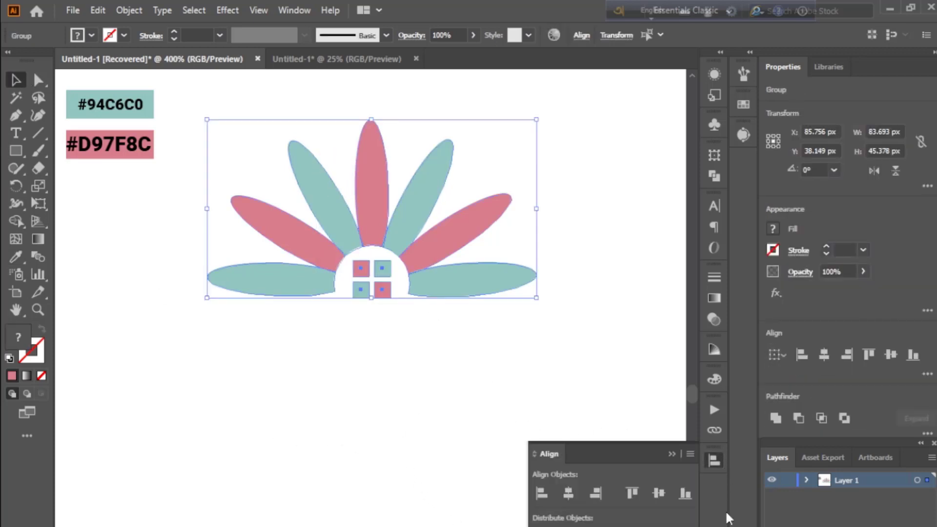
pyautogui.click(568, 492)
pyautogui.click(669, 452)
pyautogui.click(587, 449)
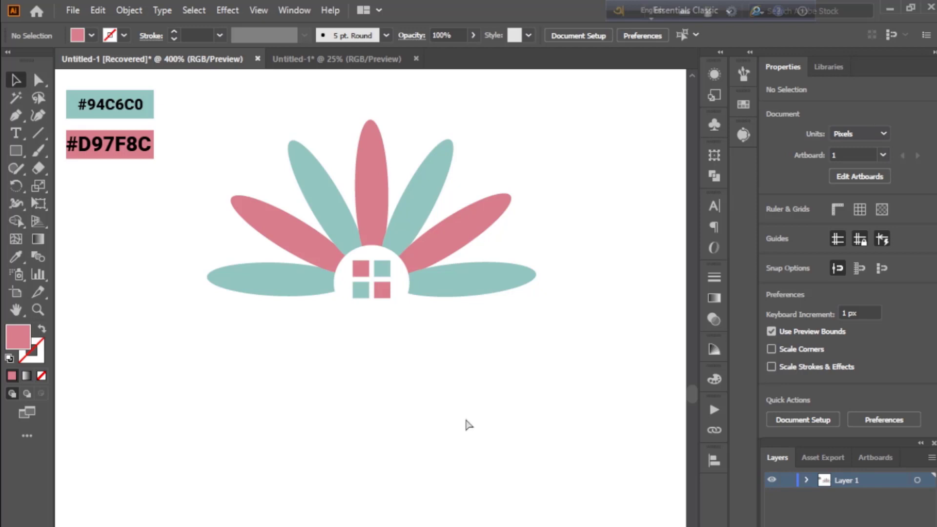
pyautogui.moveTo(462, 424); pyautogui.dragTo(282, 188)
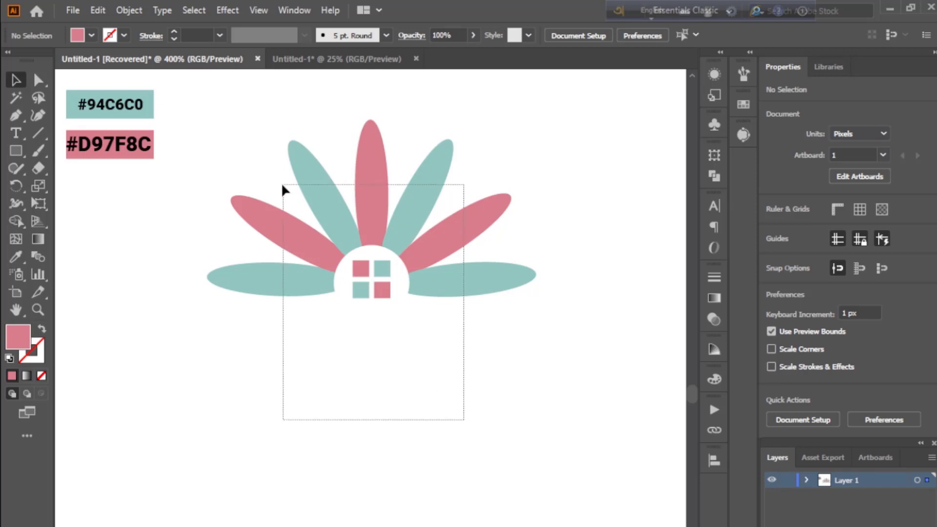
pyautogui.click(393, 370)
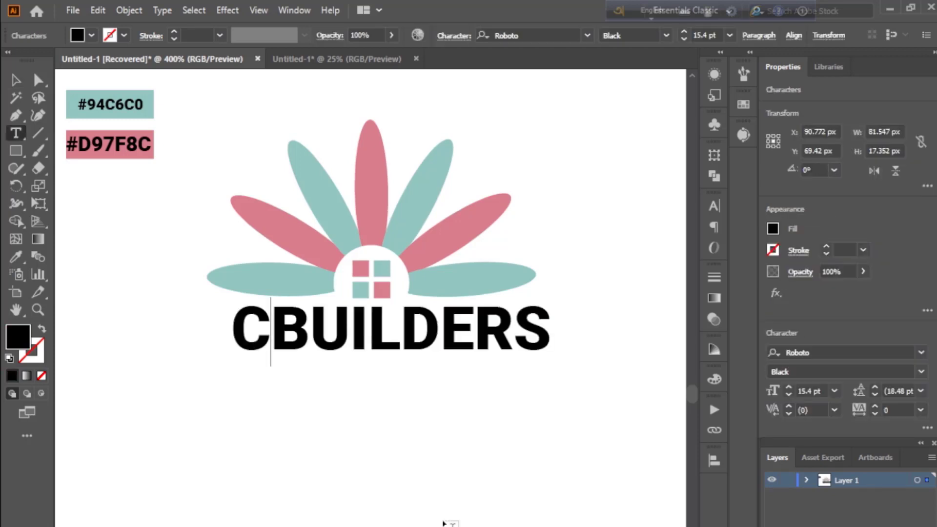
# - Complete the caption beneath the fan so that it reads CREATIVE BUILDERS
pyautogui.write('REA')
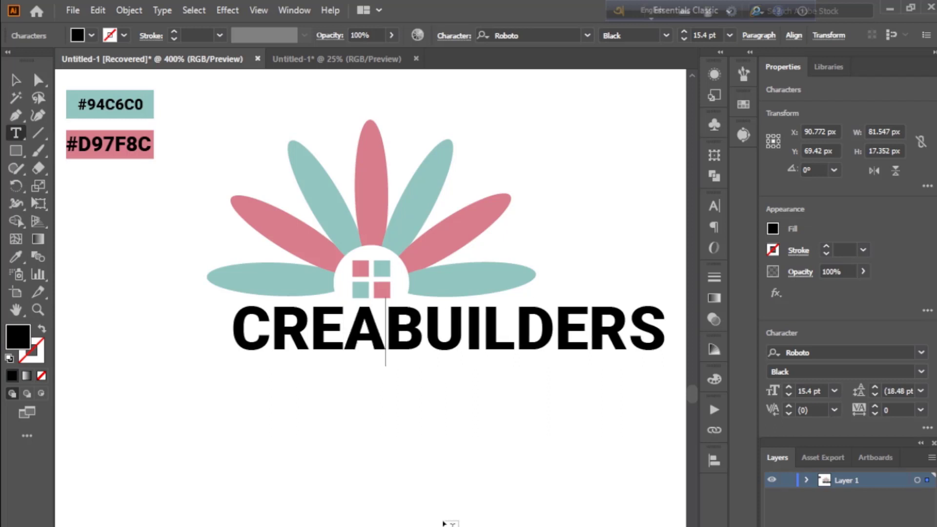
pyautogui.write('TIVE')
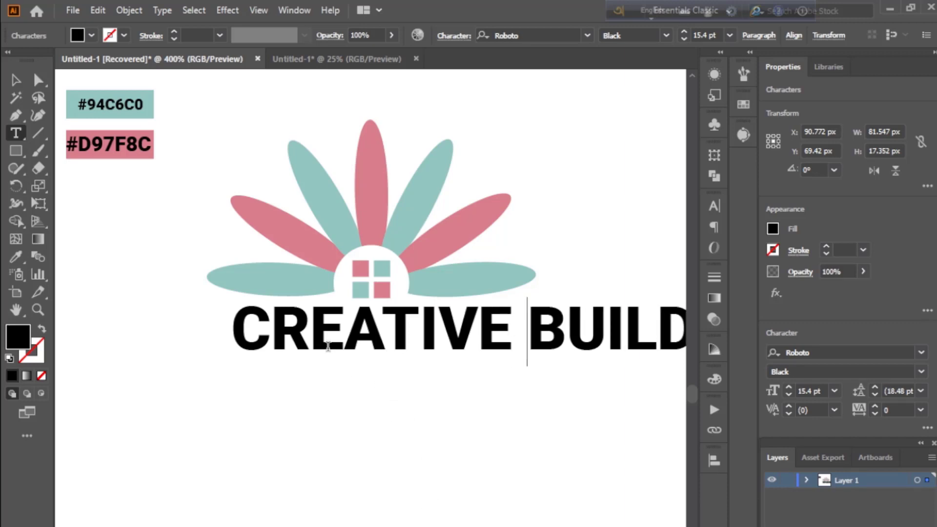
pyautogui.click(16, 80)
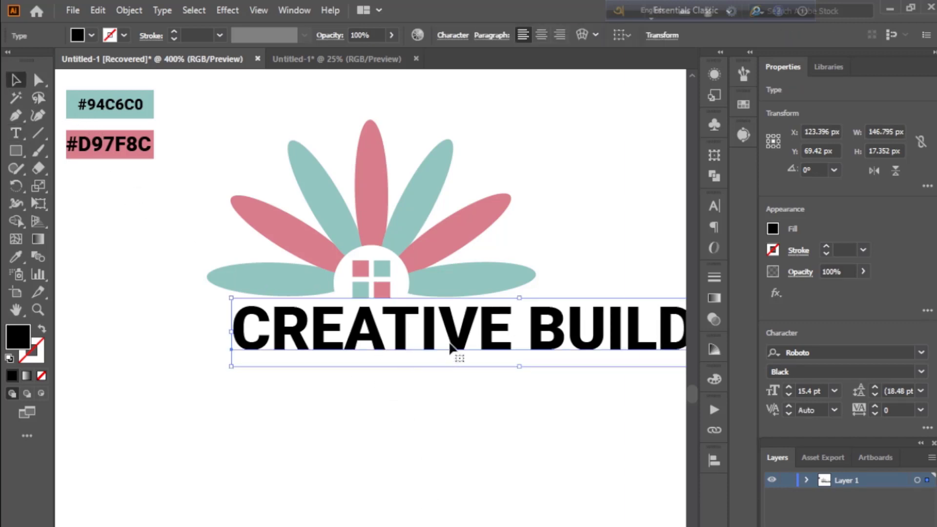
# - Place the CREATIVE BUILDERS caption directly beneath the petals and scale it to about the fan's full width
pyautogui.moveTo(429, 347); pyautogui.dragTo(302, 375)
pyautogui.moveTo(394, 325); pyautogui.dragTo(382, 309)
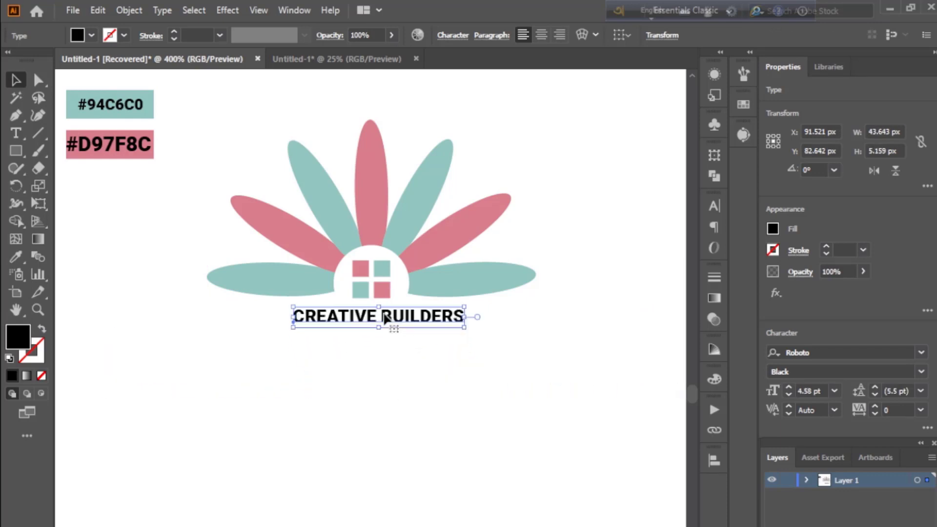
pyautogui.moveTo(464, 327); pyautogui.dragTo(541, 353)
pyautogui.moveTo(292, 335); pyautogui.dragTo(207, 351)
pyautogui.click(328, 414)
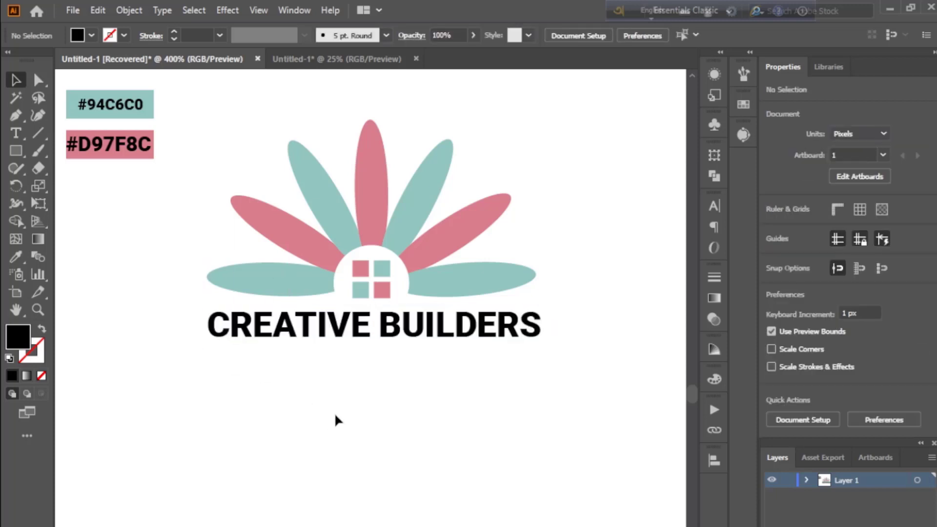